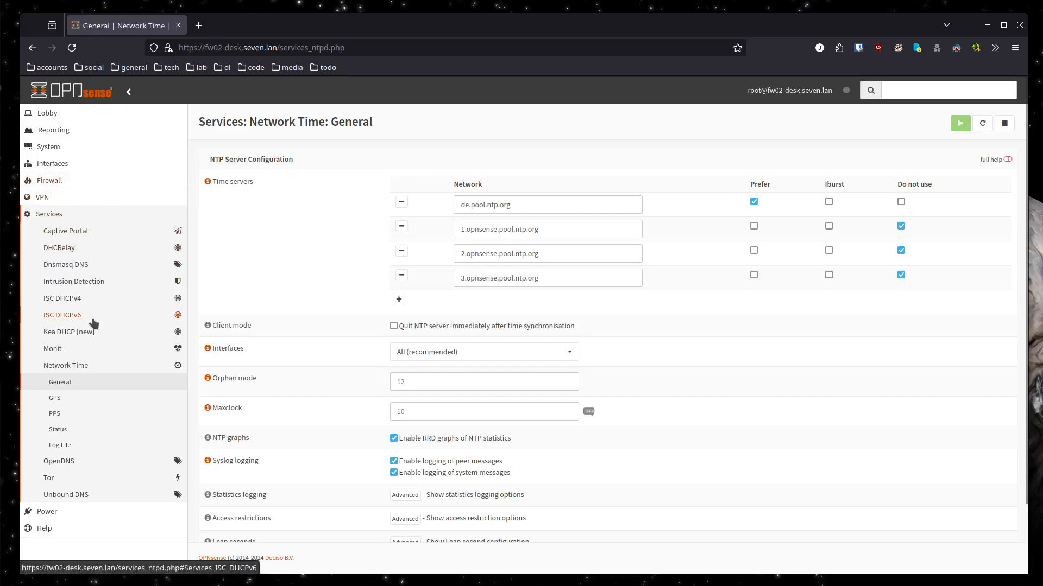
Review the Network Time general settings and save them with de.pool.ntp.org as the preferred time server
{"action": "left_click", "coordinate": [80, 366]}
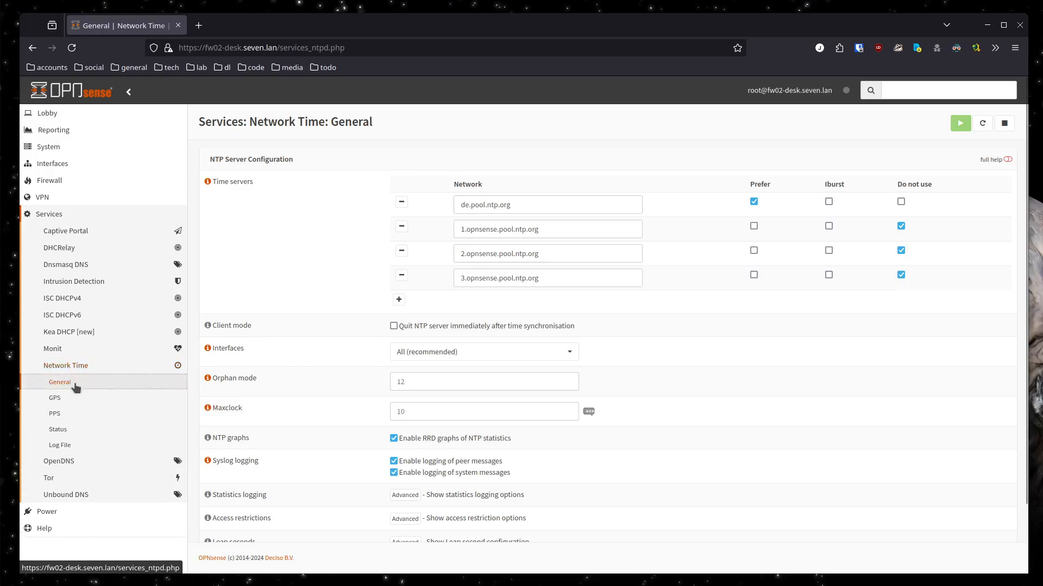
{"action": "scroll", "coordinate": [502, 383], "scroll_direction": "down", "scroll_amount": 2}
{"action": "scroll", "coordinate": [493, 363], "scroll_direction": "up", "scroll_amount": 2}
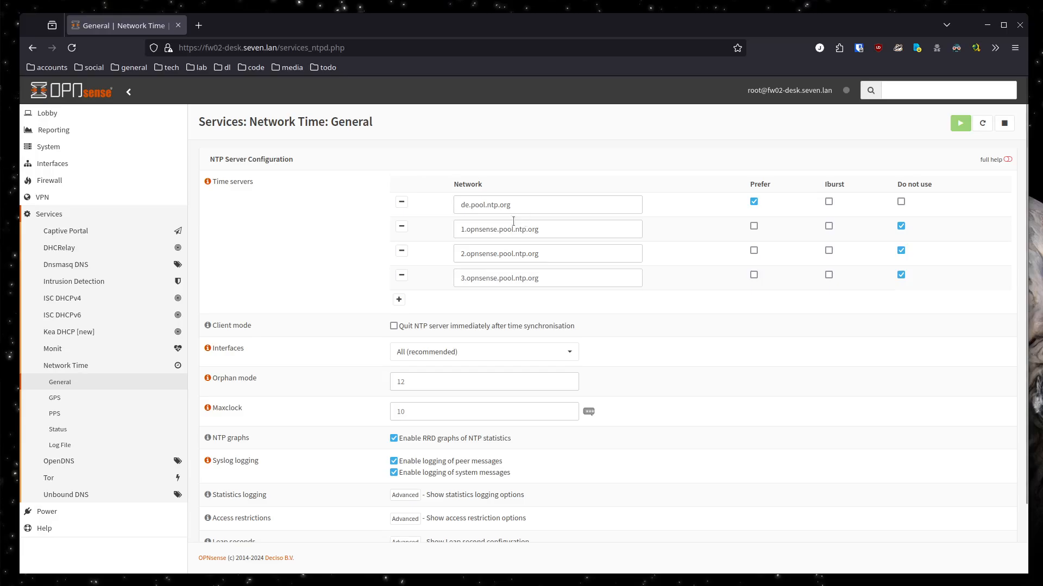
{"action": "left_click_drag", "start_coordinate": [512, 208], "coordinate": [461, 207]}
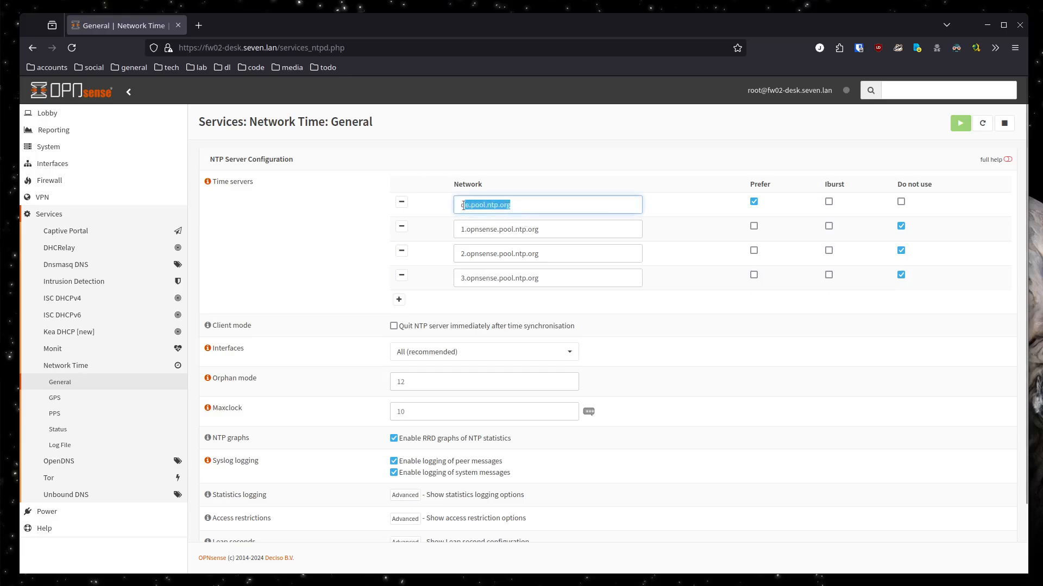
{"action": "left_click", "coordinate": [466, 204]}
{"action": "scroll", "coordinate": [568, 280], "scroll_direction": "down", "scroll_amount": 3}
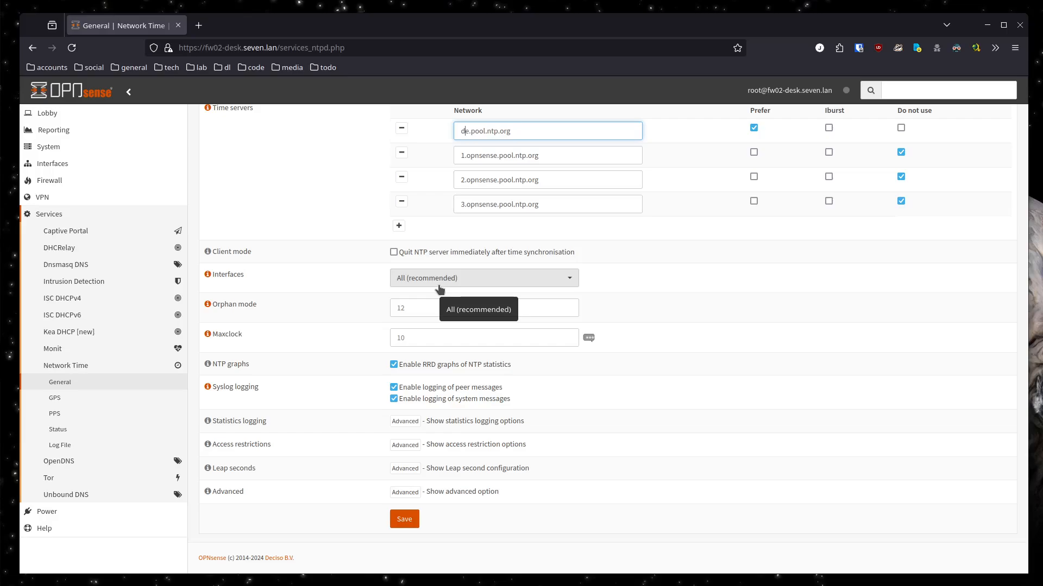
{"action": "left_click", "coordinate": [402, 522]}
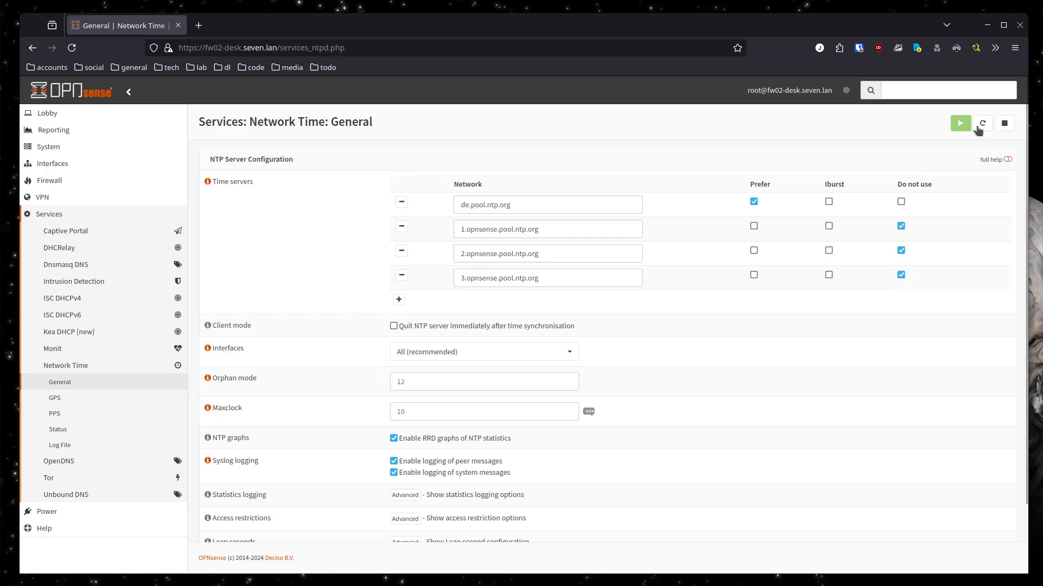
Switch to the Konsole terminal, enlarge its text and open /etc/systemd/timesyncd.conf in vim with sudo
{"action": "left_click_drag", "start_coordinate": [1042, 94], "coordinate": [408, 91]}
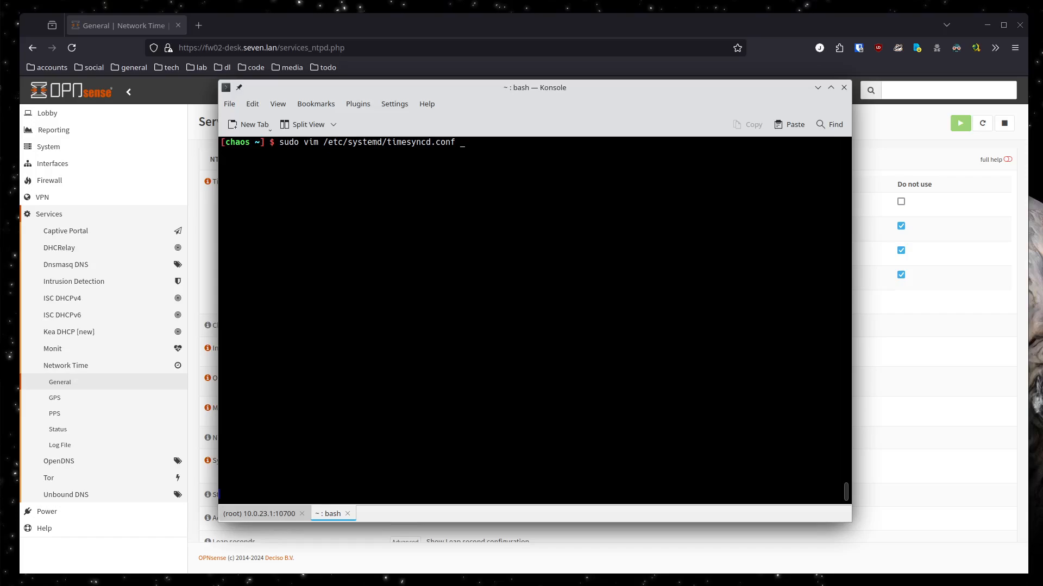
{"action": "key", "text": "ctrl+plus"}
{"action": "key", "text": "ctrl+l"}
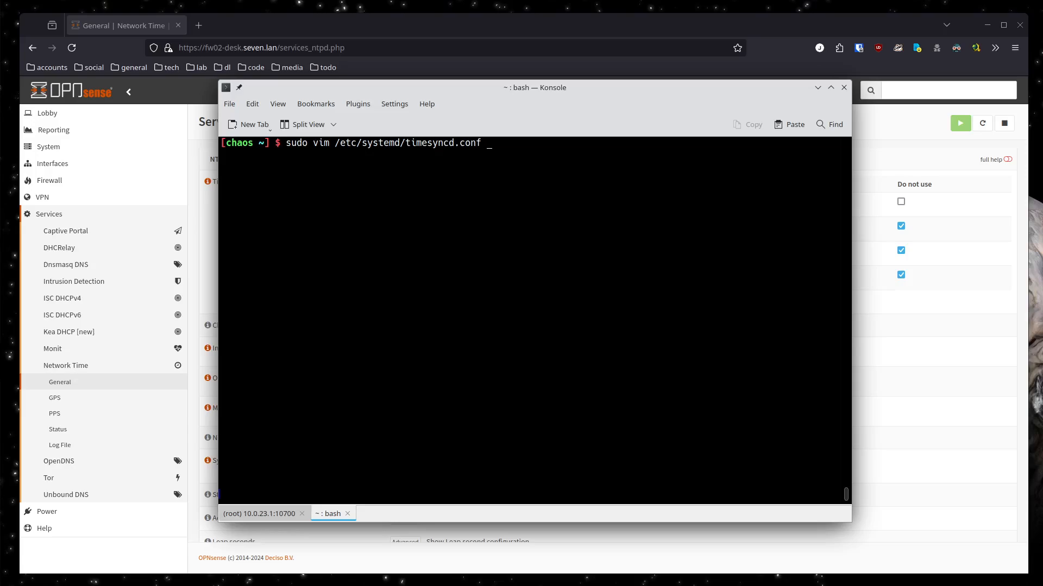
{"action": "key", "text": "Return"}
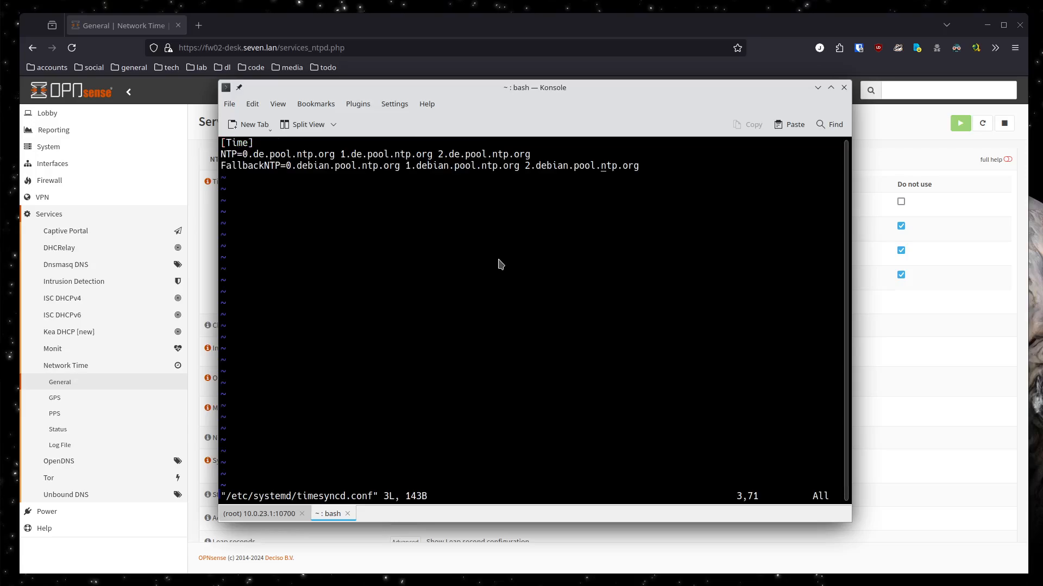
Delete all existing server names from the NTP line of timesyncd.conf, leaving the line empty after the equals sign
{"action": "key", "text": "Up"}
{"action": "key", "text": "Up"}
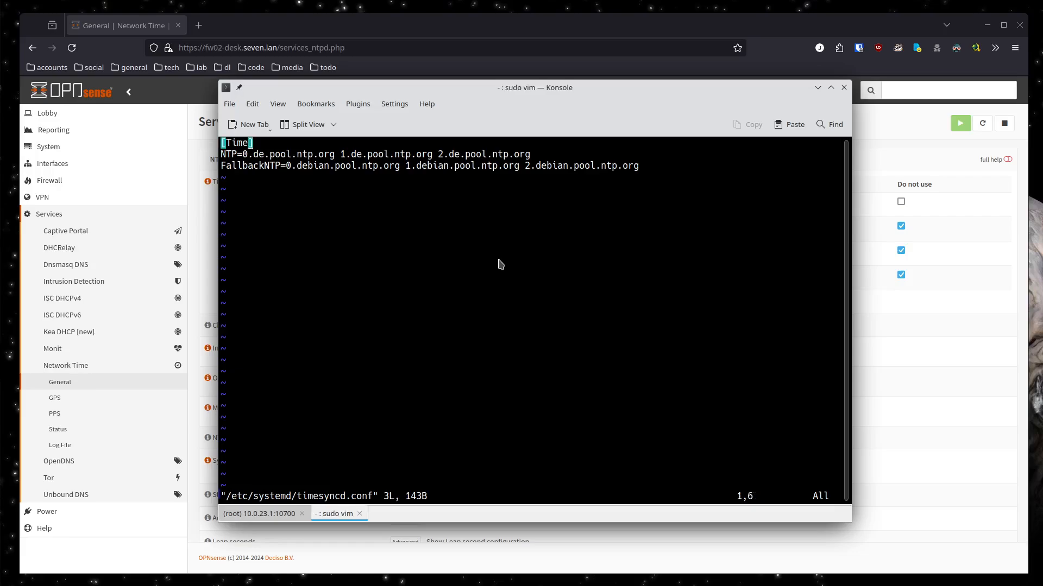
{"action": "key", "text": "Down"}
{"action": "key", "text": "Left"}
{"action": "key", "text": "Home"}
{"action": "key", "text": "Right"}
{"action": "key", "text": "Right"}
{"action": "key", "text": "Left"}
{"action": "key", "text": "x"}
{"action": "key", "text": "x"}
{"action": "key", "text": "x"}
{"action": "key", "text": "x"}
{"action": "key", "text": "x"}
{"action": "key", "text": "x"}
{"action": "key", "text": "x"}
{"action": "key", "text": "x"}
{"action": "key", "text": "x"}
{"action": "key", "text": "x"}
{"action": "key", "text": "x"}
{"action": "key", "text": "x"}
{"action": "key", "text": "x"}
{"action": "key", "text": "x"}
{"action": "key", "text": "x"}
{"action": "key", "text": "x"}
{"action": "key", "text": "x"}
{"action": "key", "text": "x"}
{"action": "key", "text": "x"}
{"action": "key", "text": "x"}
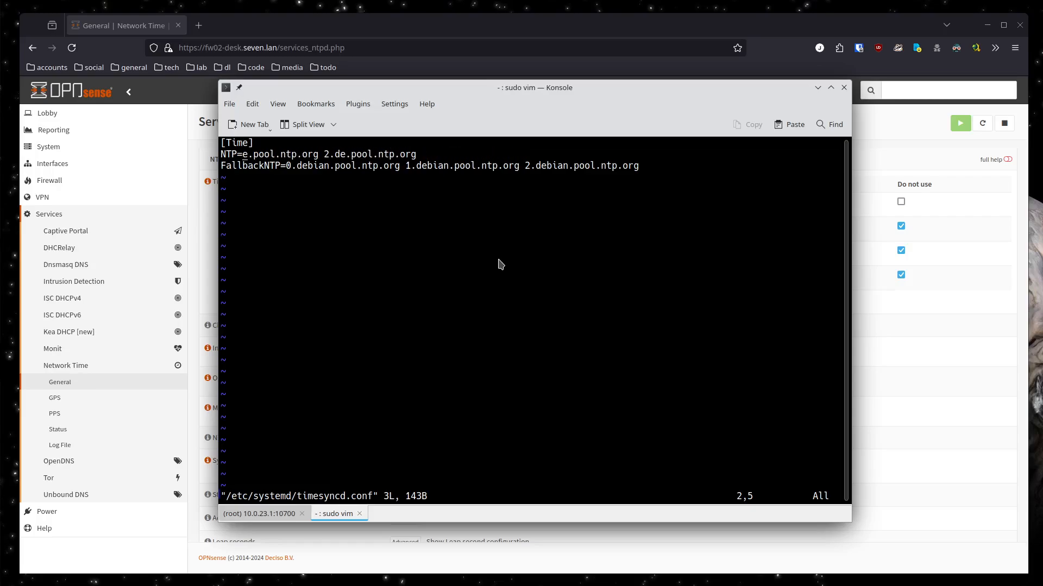
{"action": "key", "text": "x"}
{"action": "key", "text": "x"}
{"action": "key", "text": "x"}
{"action": "key", "text": "x"}
{"action": "key", "text": "x"}
{"action": "key", "text": "x"}
{"action": "key", "text": "x"}
{"action": "key", "text": "x"}
{"action": "key", "text": "x"}
{"action": "key", "text": "x"}
{"action": "key", "text": "x"}
{"action": "key", "text": "x"}
{"action": "key", "text": "x"}
{"action": "key", "text": "x"}
{"action": "key", "text": "x"}
{"action": "key", "text": "x"}
{"action": "key", "text": "x"}
{"action": "key", "text": "x"}
{"action": "key", "text": "x"}
{"action": "key", "text": "x"}
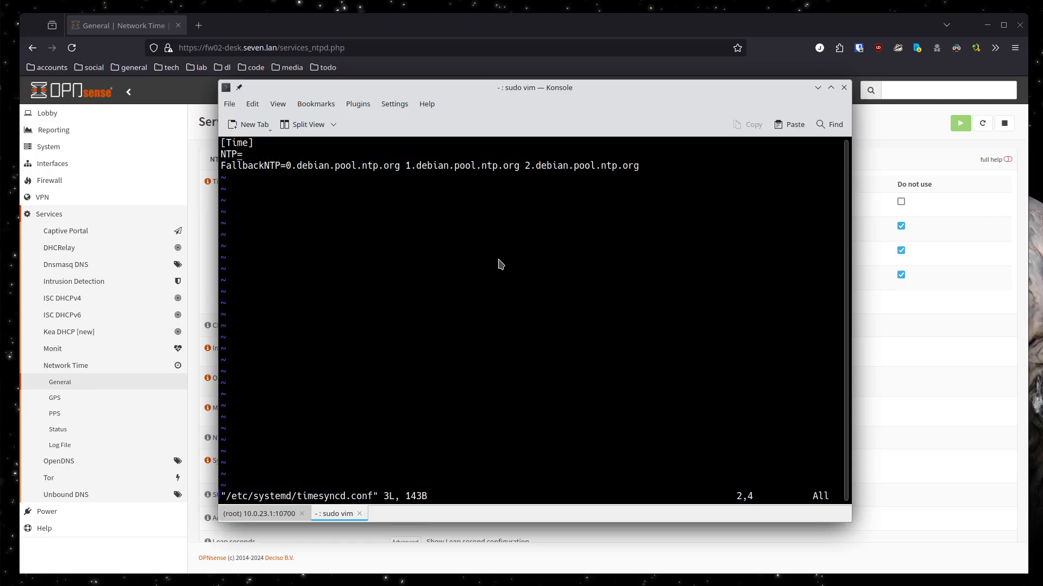
Set the NTP entry to 10.0.23.1, then save timesyncd.conf and close the editor
{"action": "type", "text": "a"}
{"action": "type", "text": "10.0.23.1"}
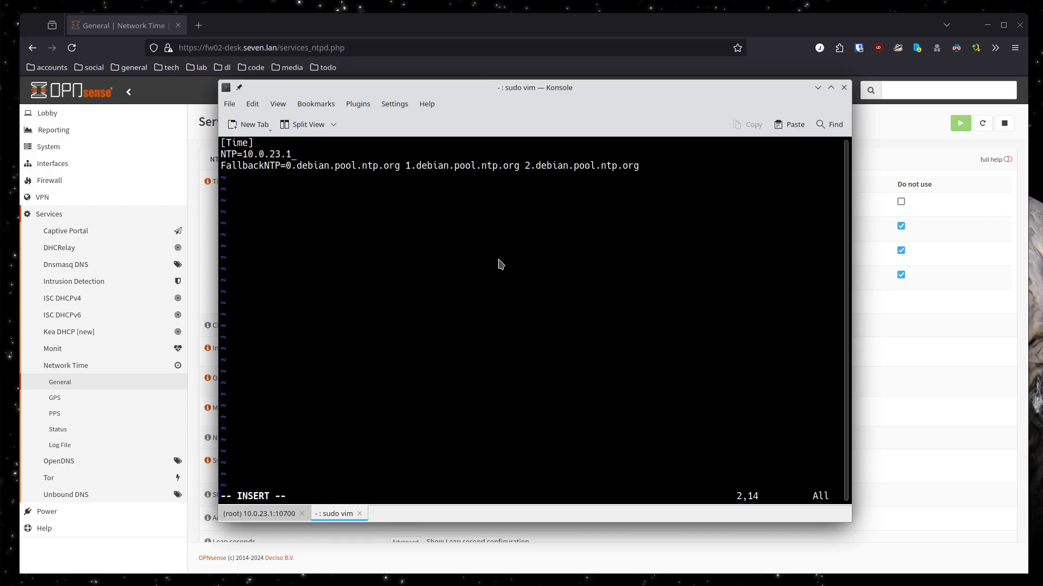
{"action": "key", "text": "Escape"}
{"action": "key", "text": "shift+z"}
{"action": "key", "text": "shift+z"}
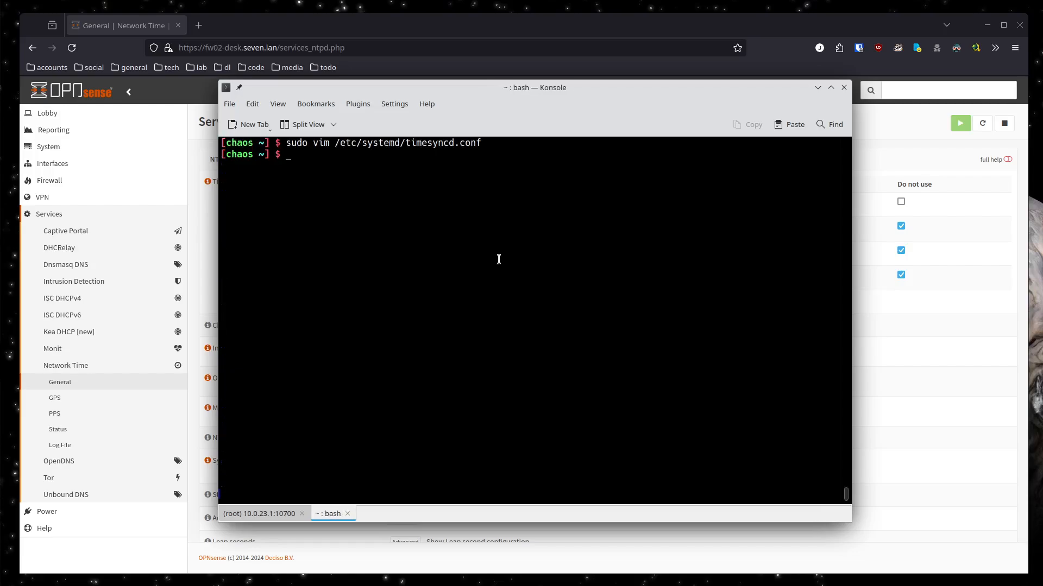
Restart the time sync client with sudo systemctl restart systemd-timesyncd.service
{"action": "key", "text": "Up"}
{"action": "key", "text": "Up"}
{"action": "key", "text": "Up"}
{"action": "key", "text": "Up"}
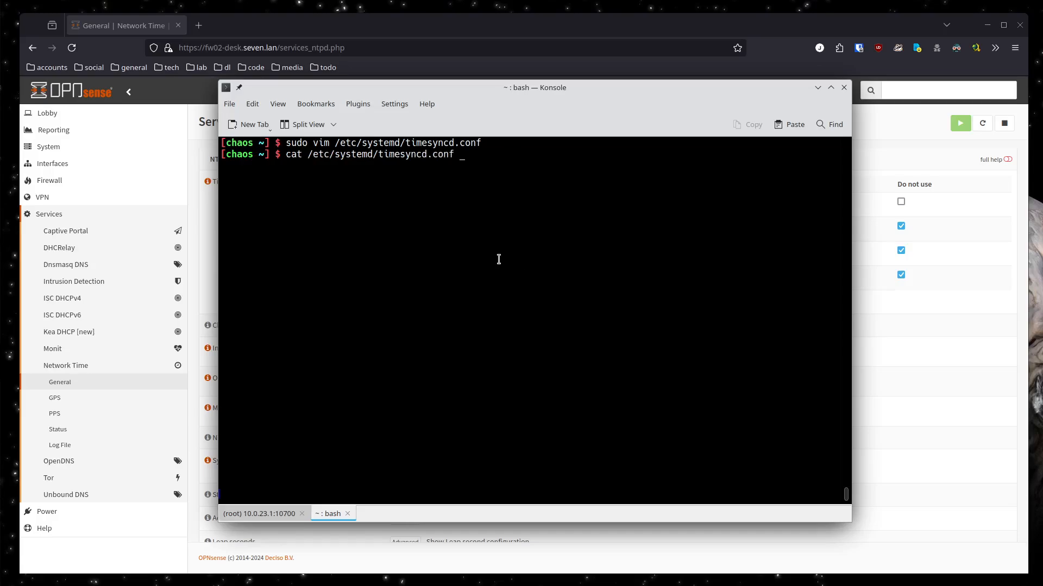
{"action": "key", "text": "Down"}
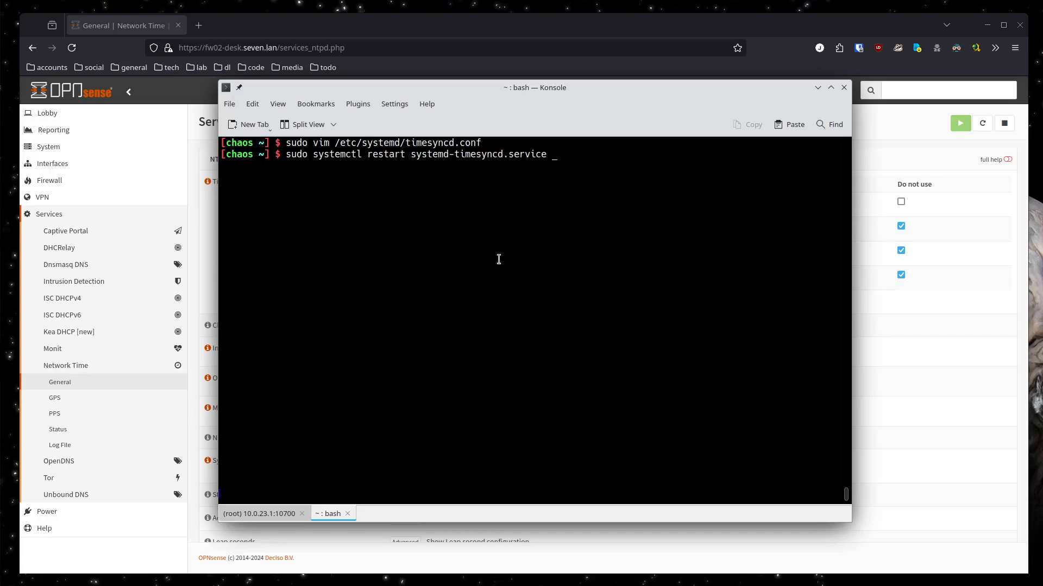
{"action": "key", "text": "Return"}
Check the server and clock synchronisation by running timedatectl timesync-status and then plain timedatectl
{"action": "key", "text": "Up"}
{"action": "key", "text": "Up"}
{"action": "key", "text": "Up"}
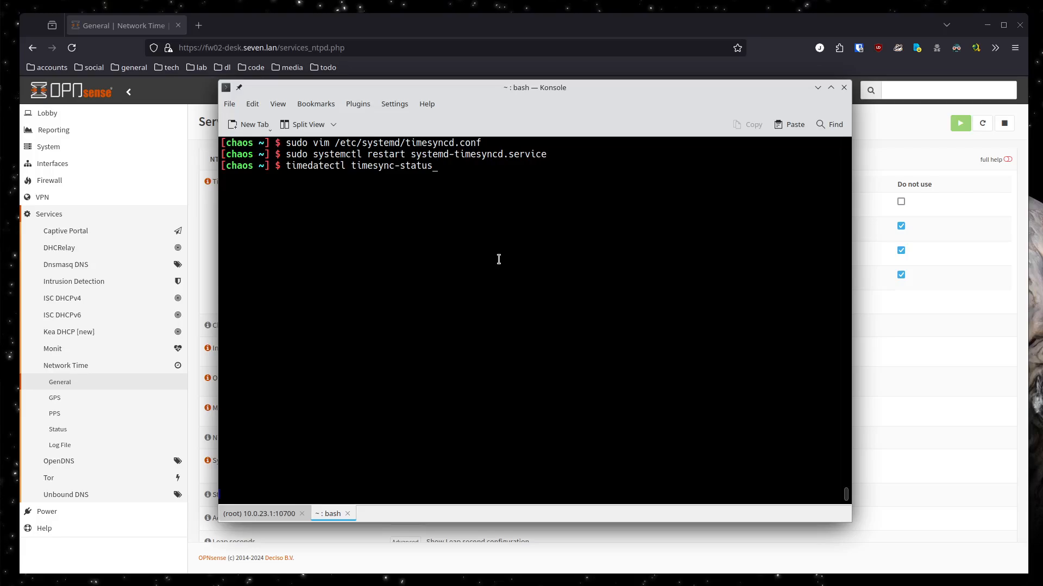
{"action": "key", "text": "Return"}
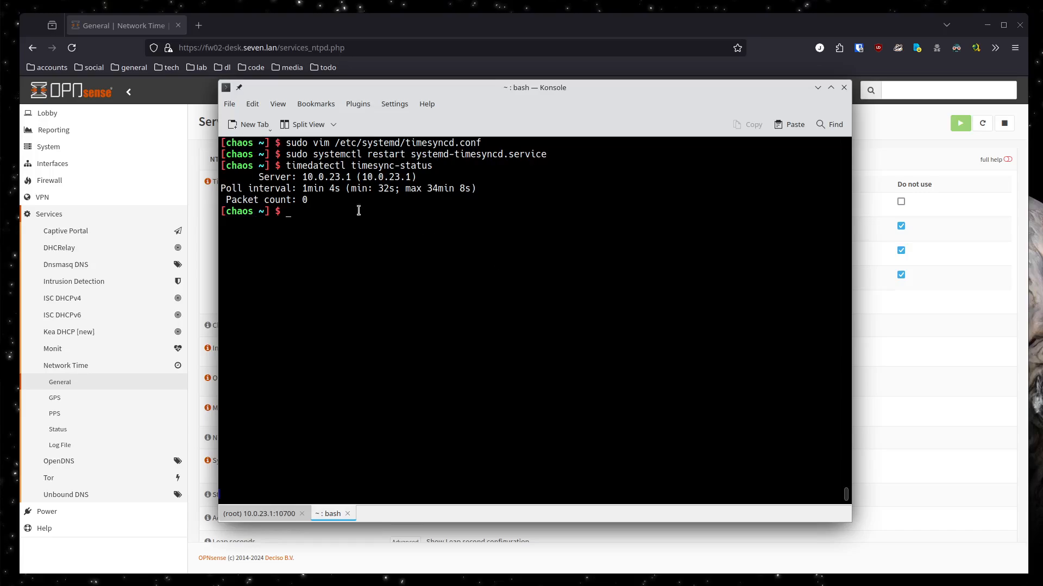
{"action": "left_click_drag", "start_coordinate": [304, 189], "coordinate": [476, 189]}
{"action": "left_click_drag", "start_coordinate": [300, 177], "coordinate": [350, 174]}
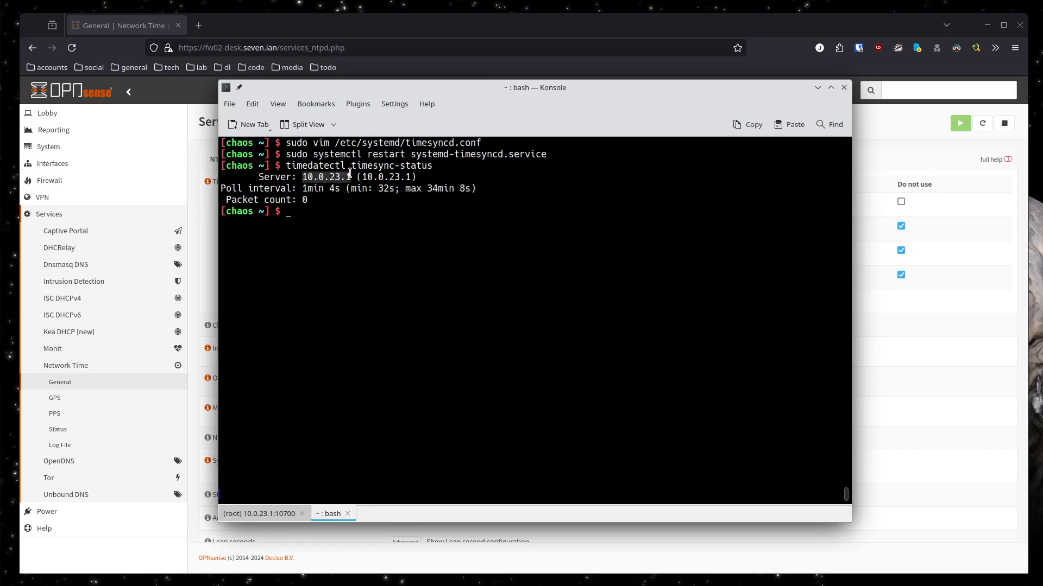
{"action": "left_click", "coordinate": [333, 196]}
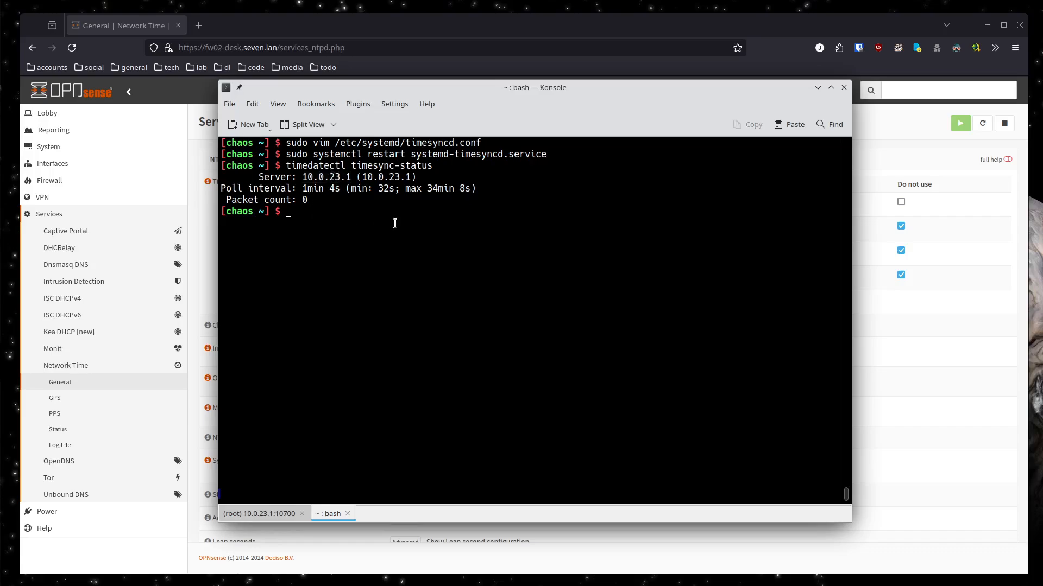
{"action": "type", "text": "timedatectl"}
{"action": "key", "text": "Return"}
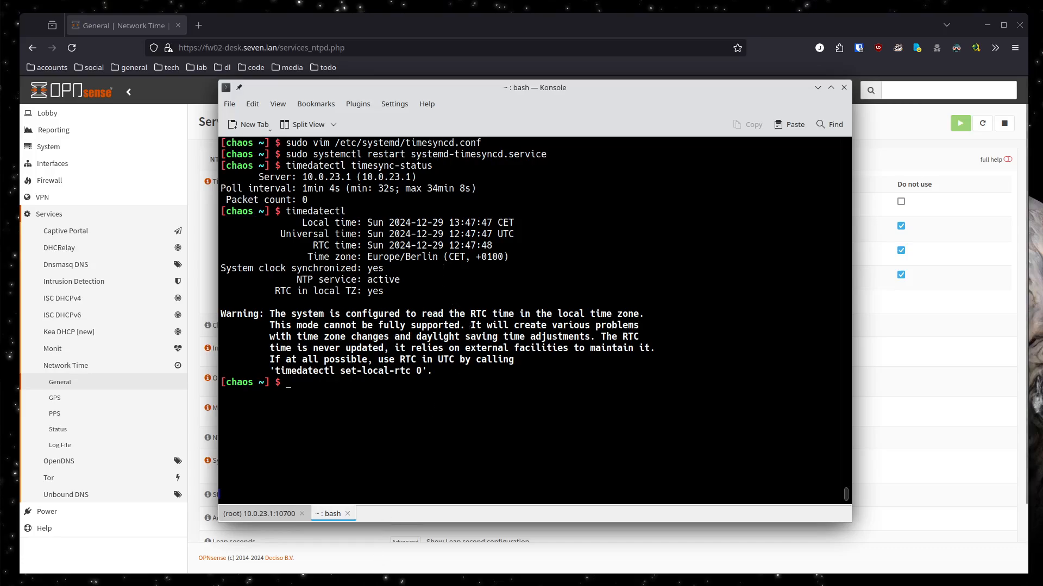
Switch to Wireshark and restart the ntp-filtered capture on eno1 without saving the captured packets
{"action": "left_click", "coordinate": [356, 585]}
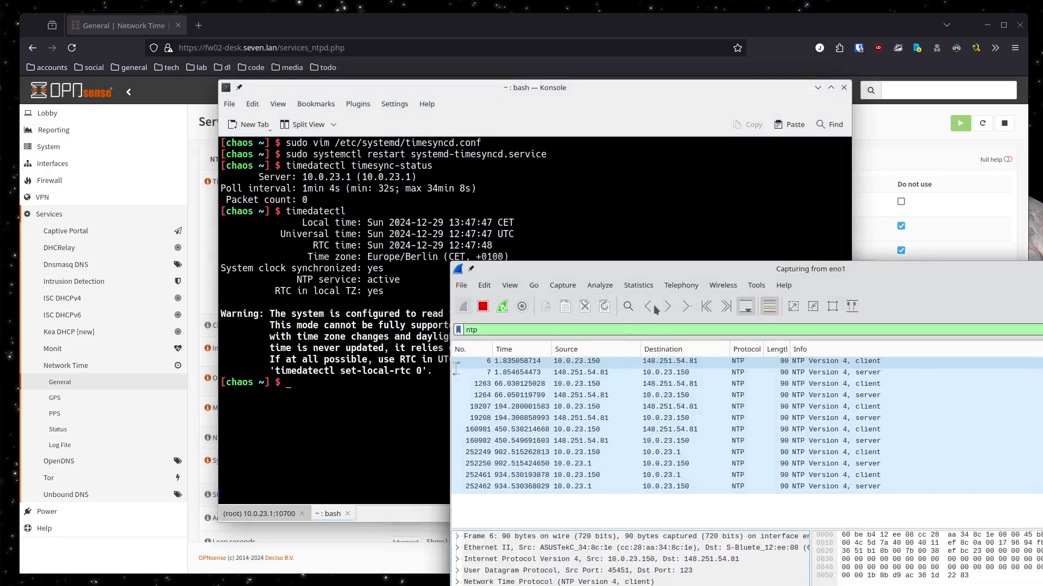
{"action": "left_click_drag", "start_coordinate": [676, 275], "coordinate": [393, 67]}
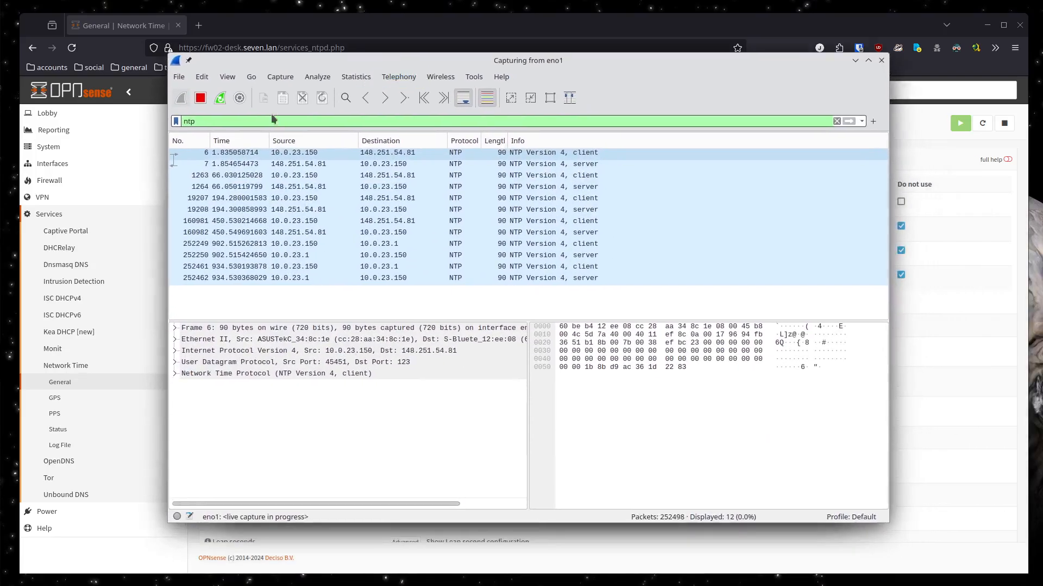
{"action": "left_click", "coordinate": [217, 101]}
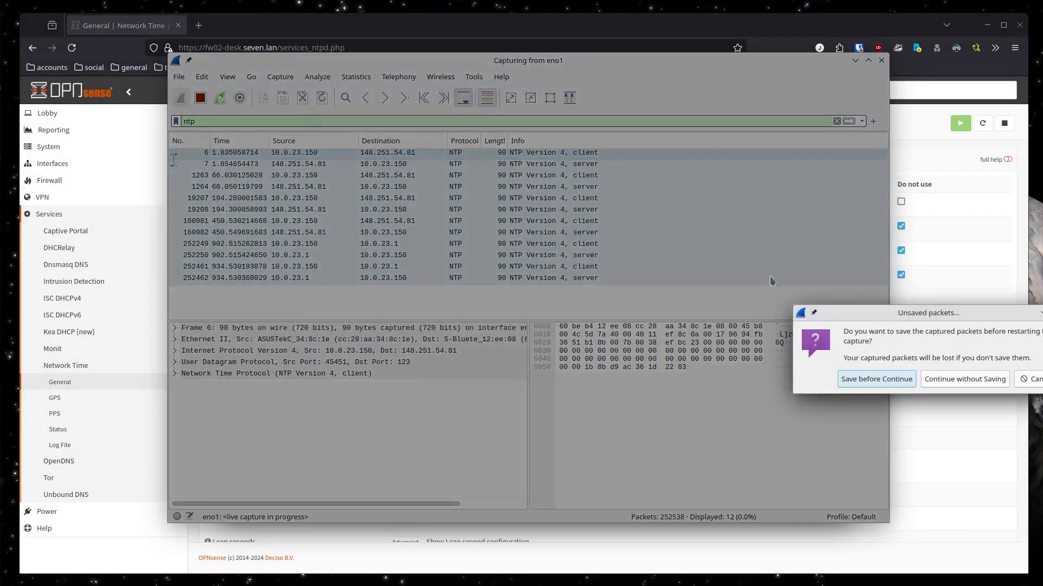
{"action": "left_click", "coordinate": [937, 380]}
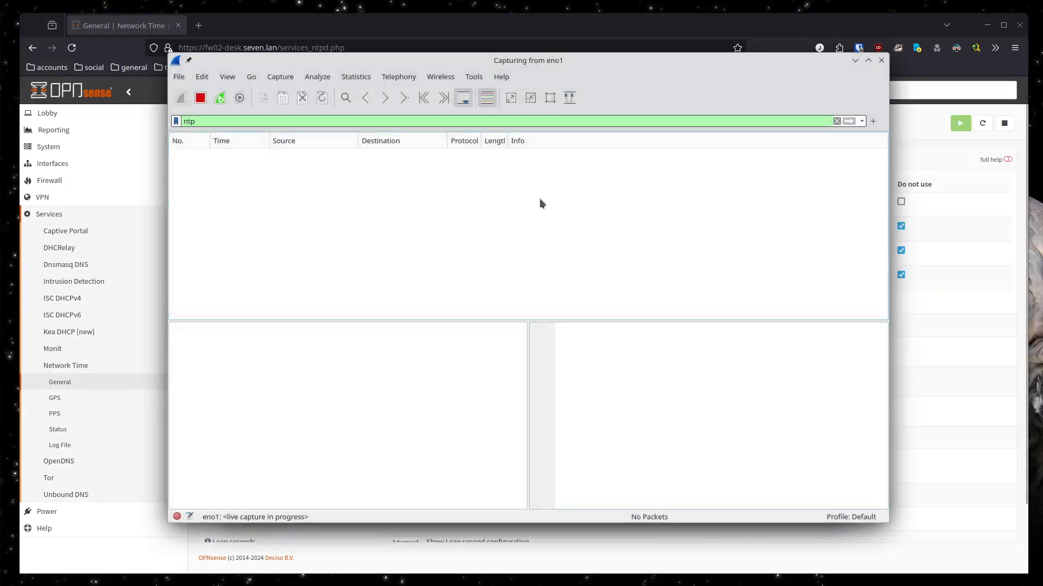
{"action": "left_click_drag", "start_coordinate": [440, 61], "coordinate": [318, 56]}
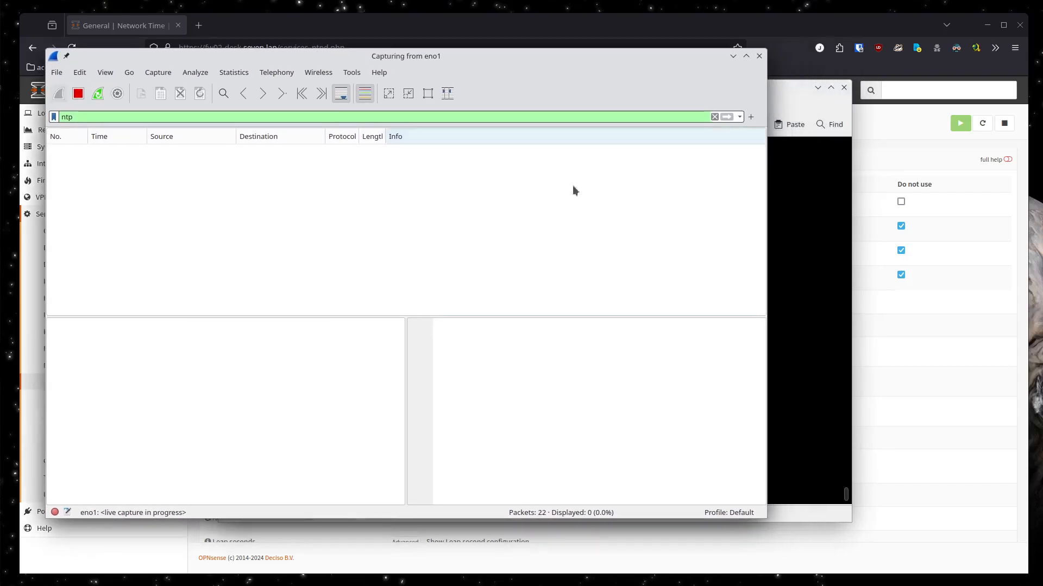
Restart systemd-timesyncd.service from the Konsole terminal and examine the resulting NTP packets in Wireshark
{"action": "left_click", "coordinate": [780, 268]}
{"action": "left_click_drag", "start_coordinate": [536, 98], "coordinate": [671, 111]}
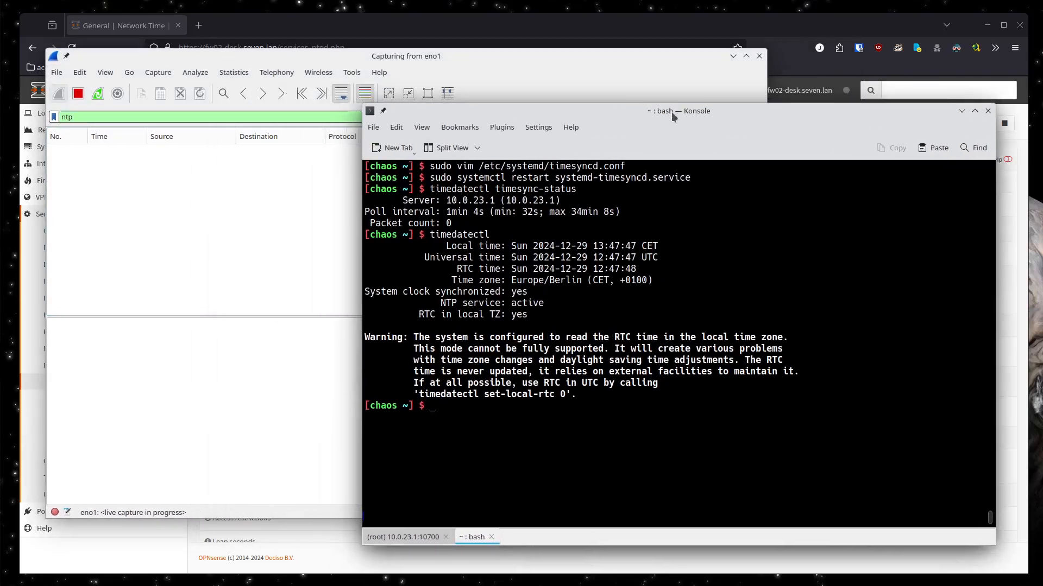
{"action": "key", "text": "ctrl+r"}
{"action": "type", "text": "rest"}
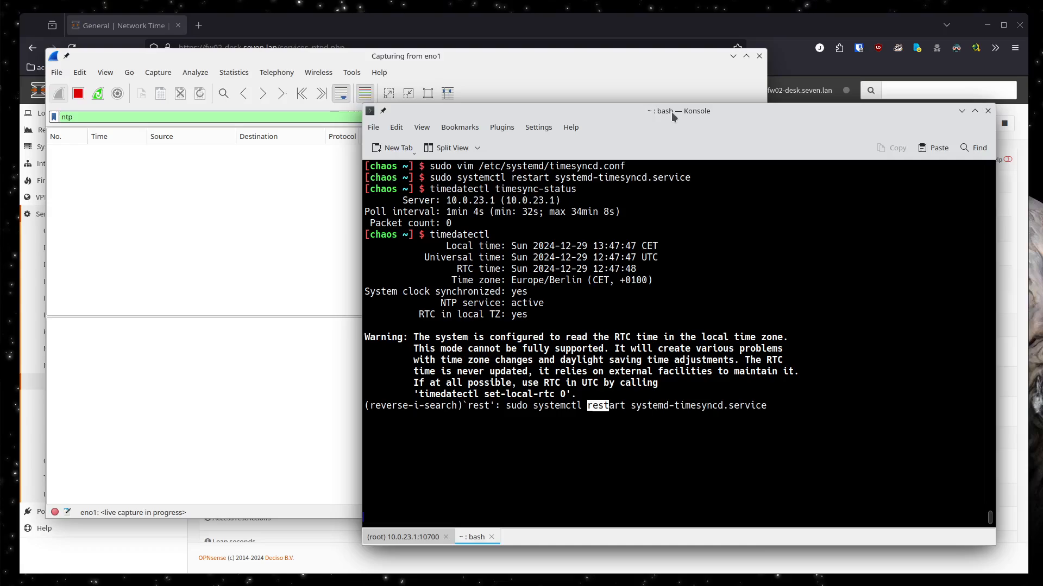
{"action": "key", "text": "Return"}
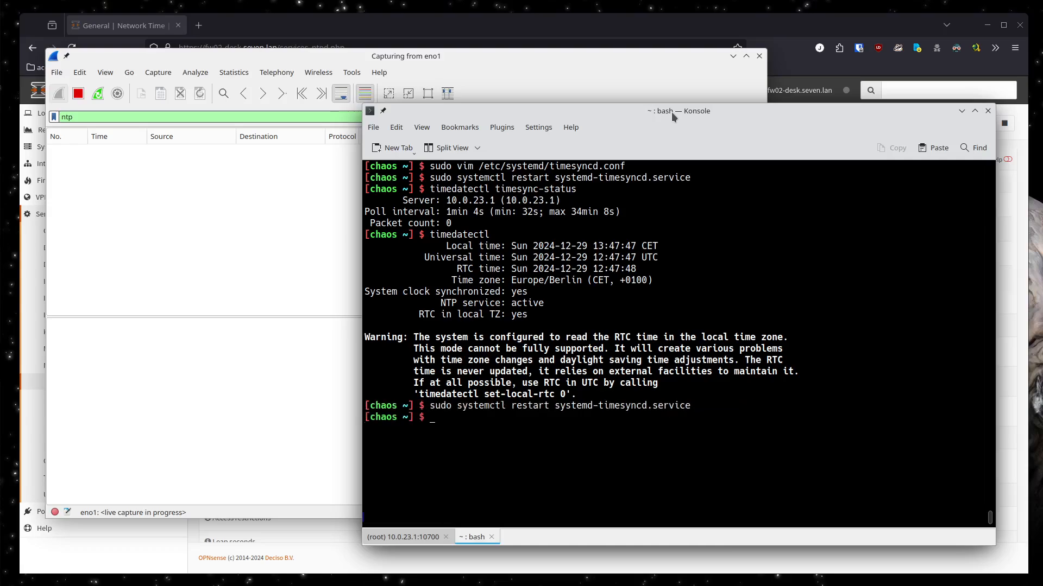
{"action": "left_click", "coordinate": [457, 56]}
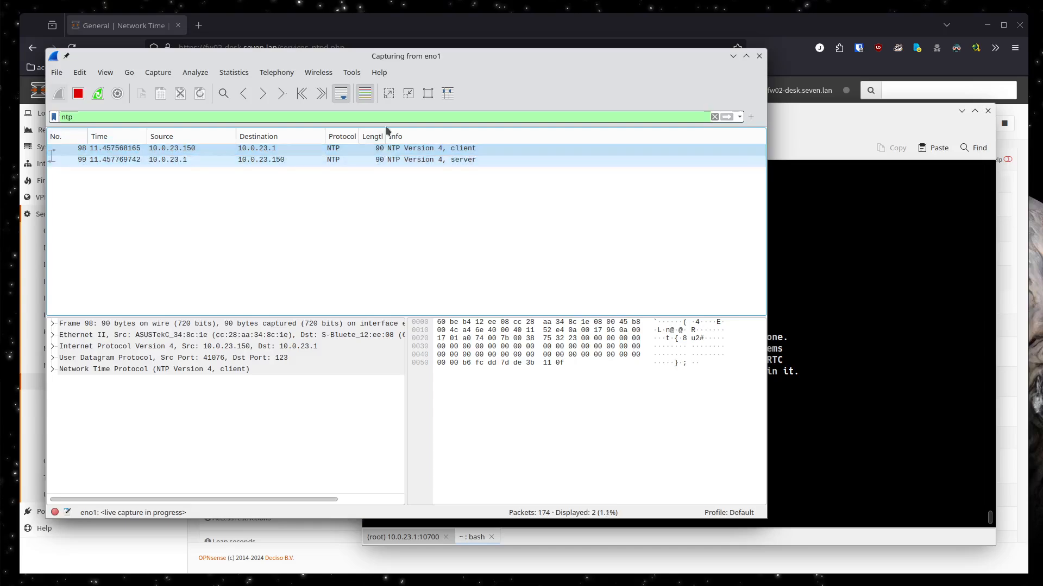
{"action": "left_click_drag", "start_coordinate": [387, 56], "coordinate": [506, 55]}
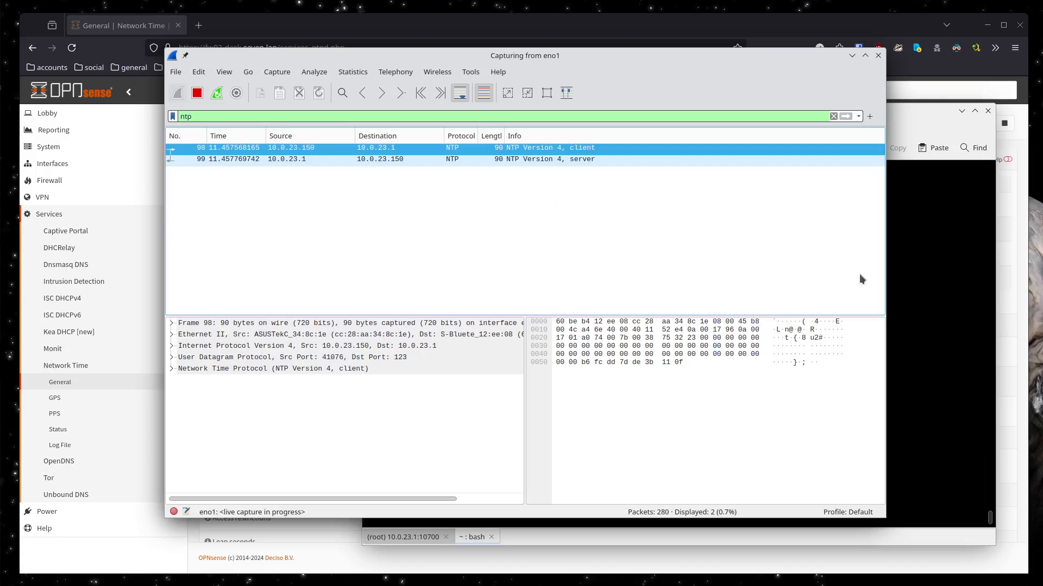
Return to Konsole, reopen /etc/systemd/timesyncd.conf in vim and enclose the NTP address in double quotes
{"action": "left_click", "coordinate": [934, 280]}
{"action": "key", "text": "Up"}
{"action": "key", "text": "Up"}
{"action": "key", "text": "Up"}
{"action": "key", "text": "Up"}
{"action": "key", "text": "Up"}
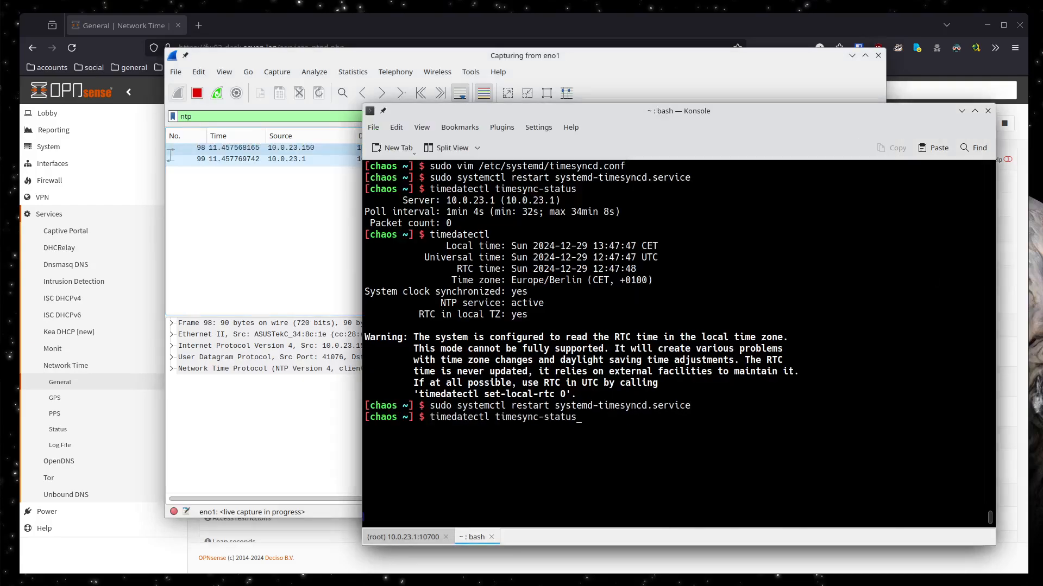
{"action": "key", "text": "Return"}
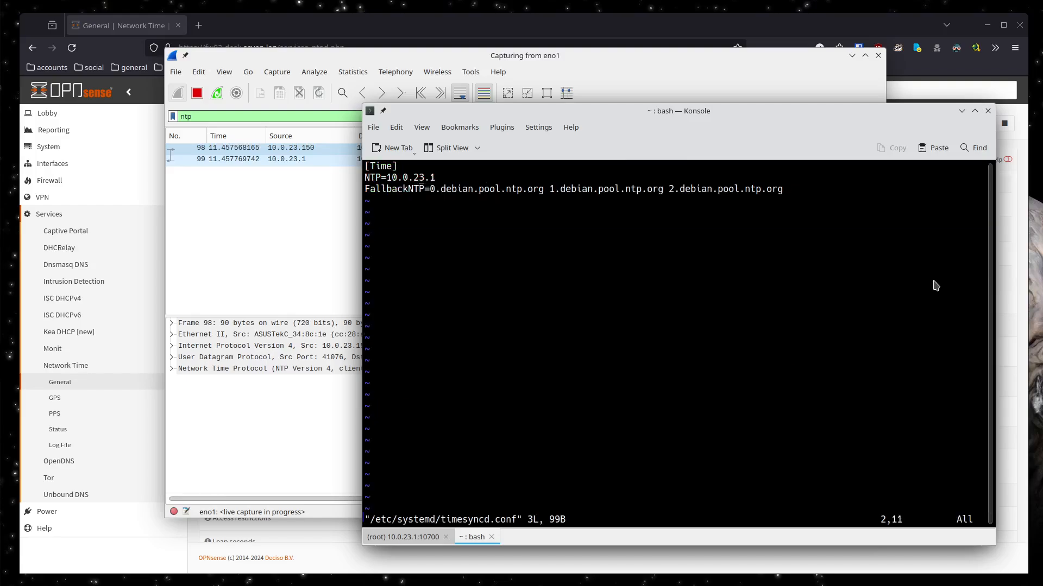
{"action": "key", "text": "Left"}
{"action": "key", "text": "Left"}
{"action": "key", "text": "Left"}
{"action": "key", "text": "Left"}
{"action": "key", "text": "Left"}
{"action": "key", "text": "Left"}
{"action": "type", "text": "i\""}
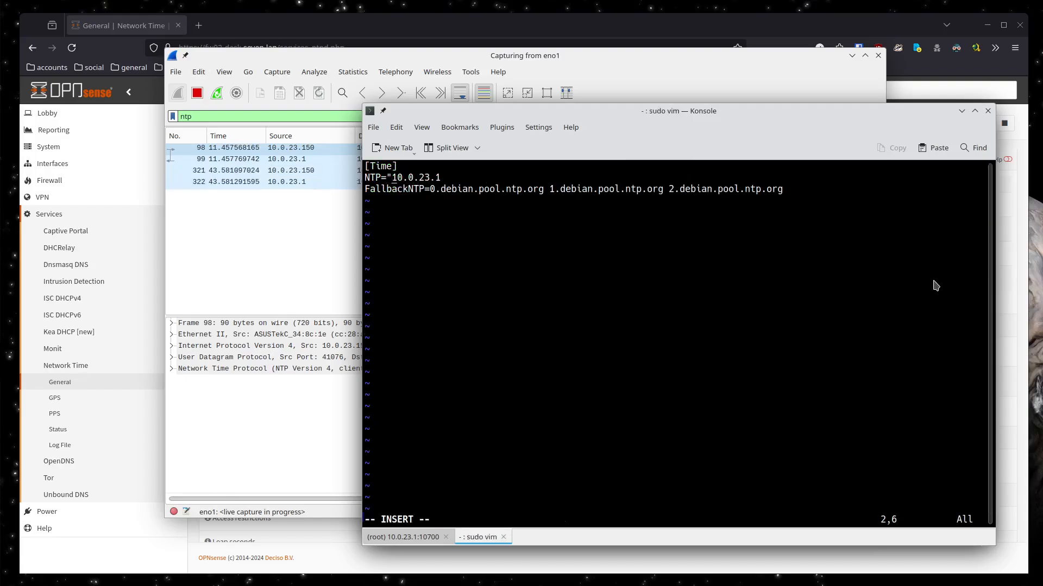
{"action": "key", "text": "End"}
{"action": "type", "text": "\""}
Remove the quotes around the NTP address in timesyncd.conf, then save the file and exit the editor
{"action": "key", "text": "Left"}
{"action": "key", "text": "Left"}
{"action": "key", "text": "Left"}
{"action": "key", "text": "Left"}
{"action": "key", "text": "Left"}
{"action": "key", "text": "Left"}
{"action": "key", "text": "Left"}
{"action": "key", "text": "Left"}
{"action": "key", "text": "Left"}
{"action": "key", "text": "Left"}
{"action": "key", "text": "Delete"}
{"action": "key", "text": "Escape"}
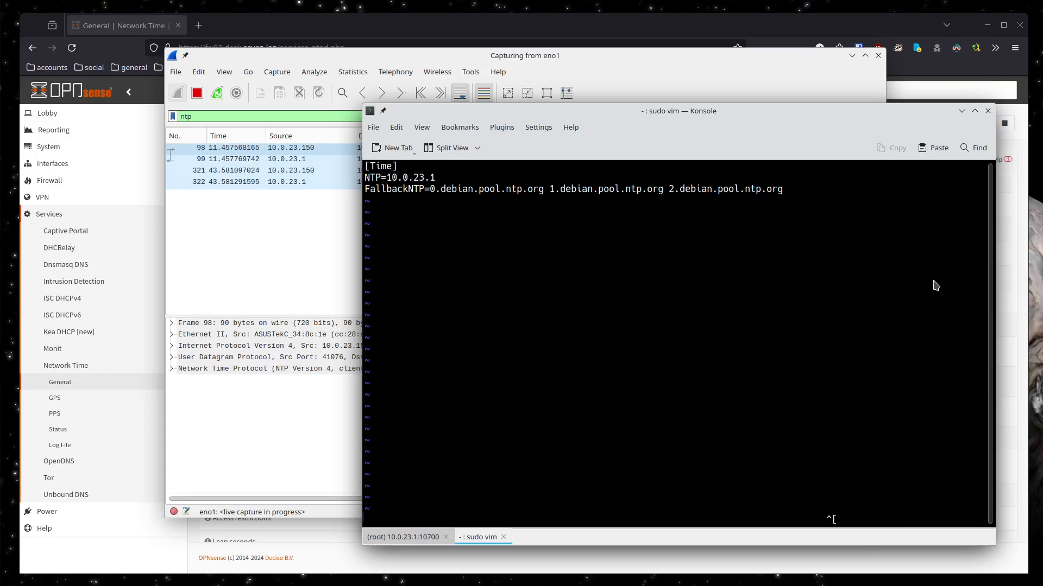
{"action": "key", "text": "shift+z"}
{"action": "key", "text": "shift+z"}
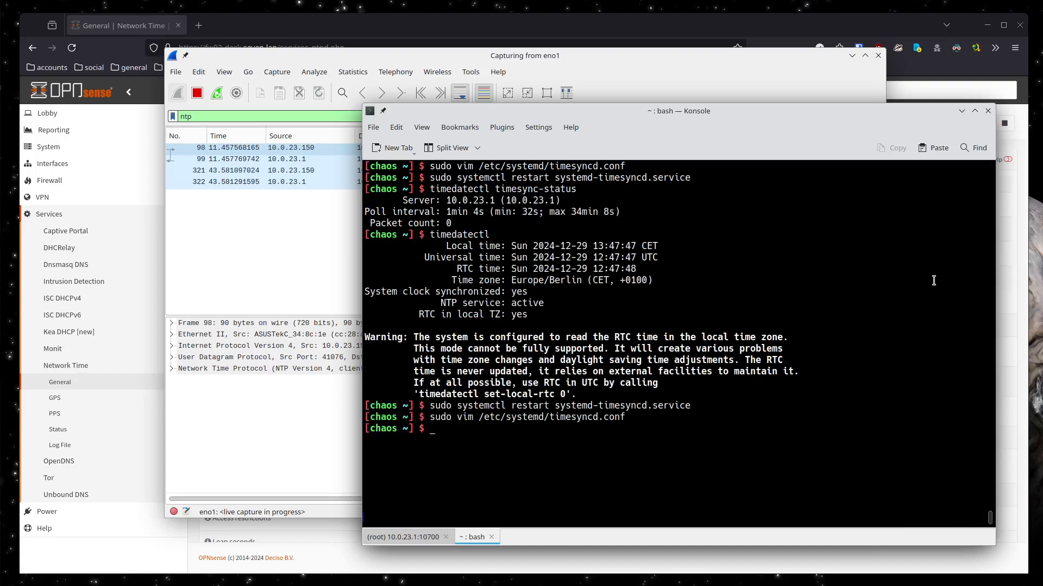
Run timedatectl to check the current time, time zone and NTP service status
{"action": "key", "text": "Up"}
{"action": "key", "text": "Up"}
{"action": "key", "text": "Up"}
{"action": "key", "text": "Return"}
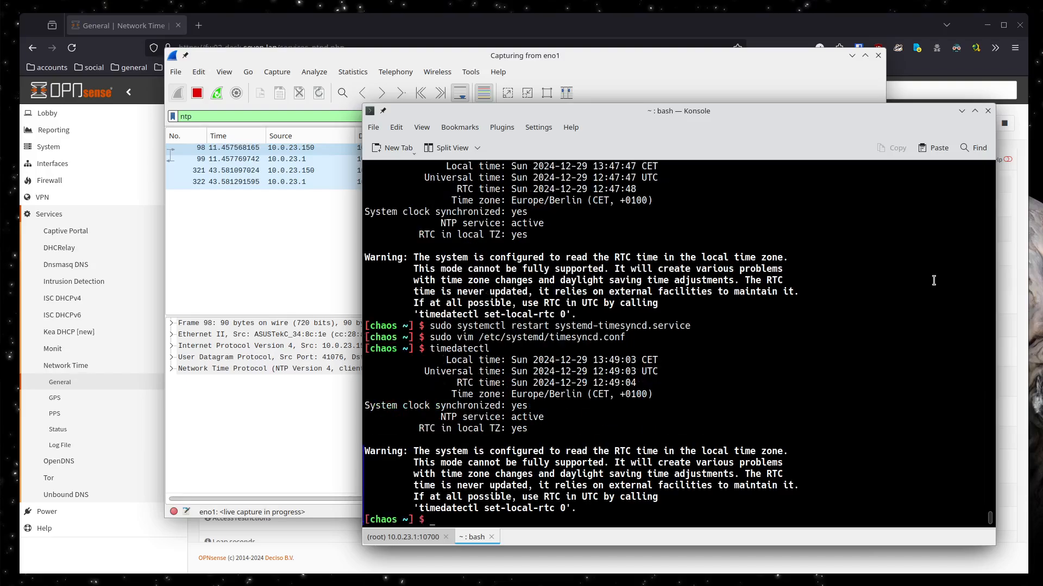
Run timedatectl show-timesync to review the configured NTP servers and polling intervals
{"action": "key", "text": "Up"}
{"action": "key", "text": "Up"}
{"action": "key", "text": "Up"}
{"action": "key", "text": "Up"}
{"action": "key", "text": "Return"}
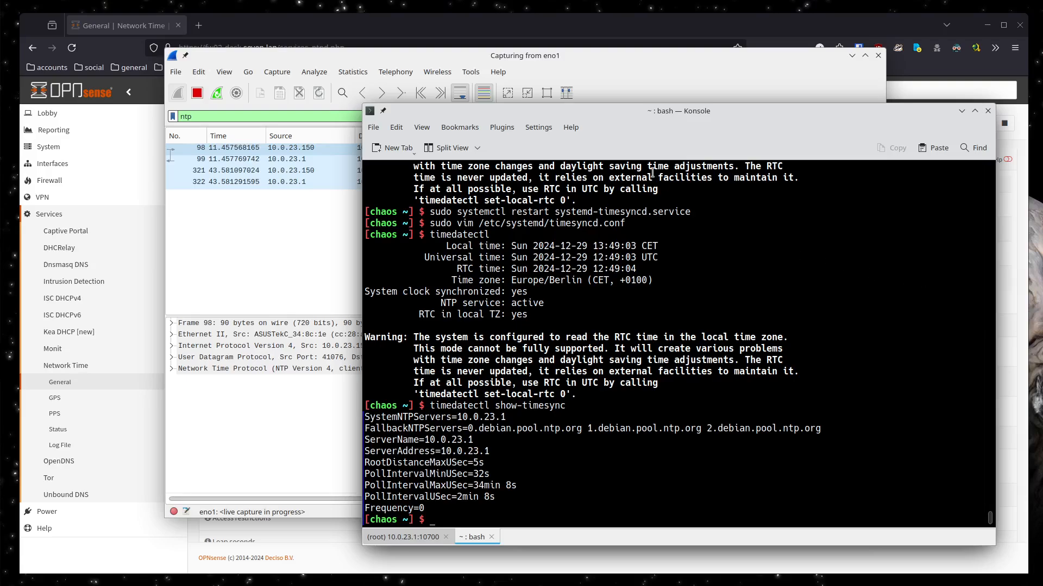
{"action": "left_click_drag", "start_coordinate": [625, 113], "coordinate": [517, 99]}
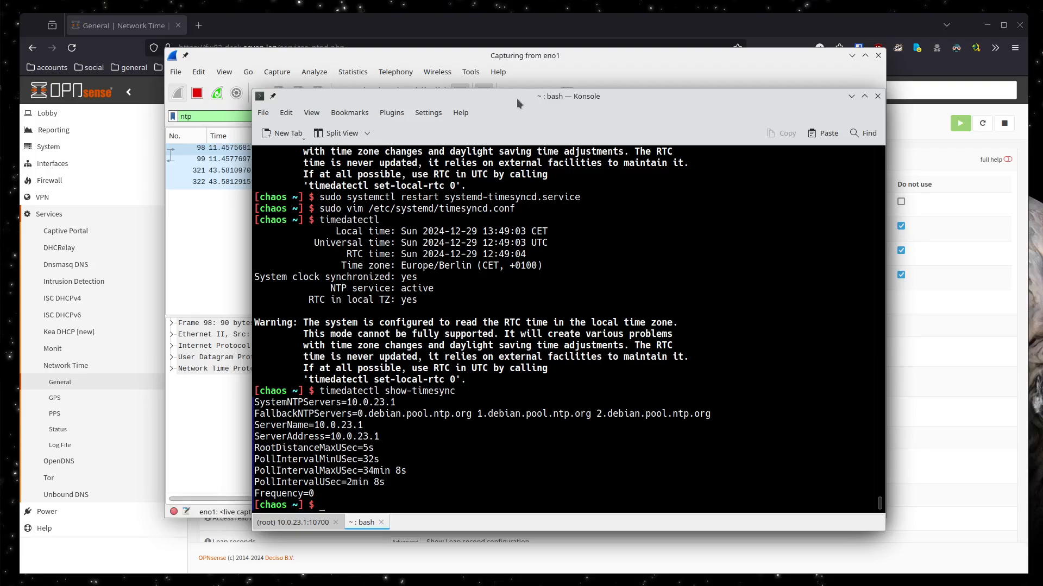